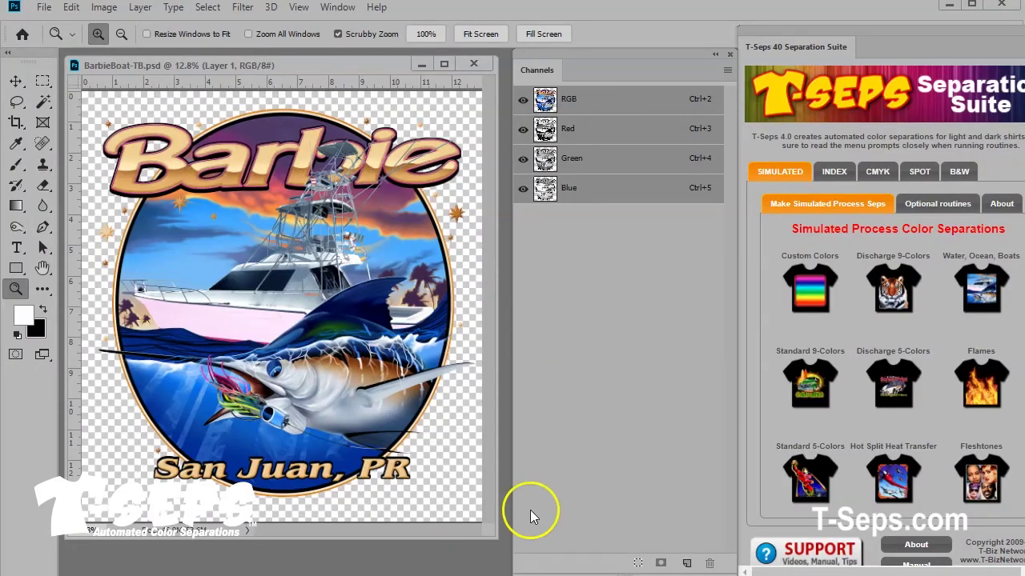
# Run the Standard 5-Colors separation and preview it on a black shirt with the underbase.
pyautogui.click(810, 478)
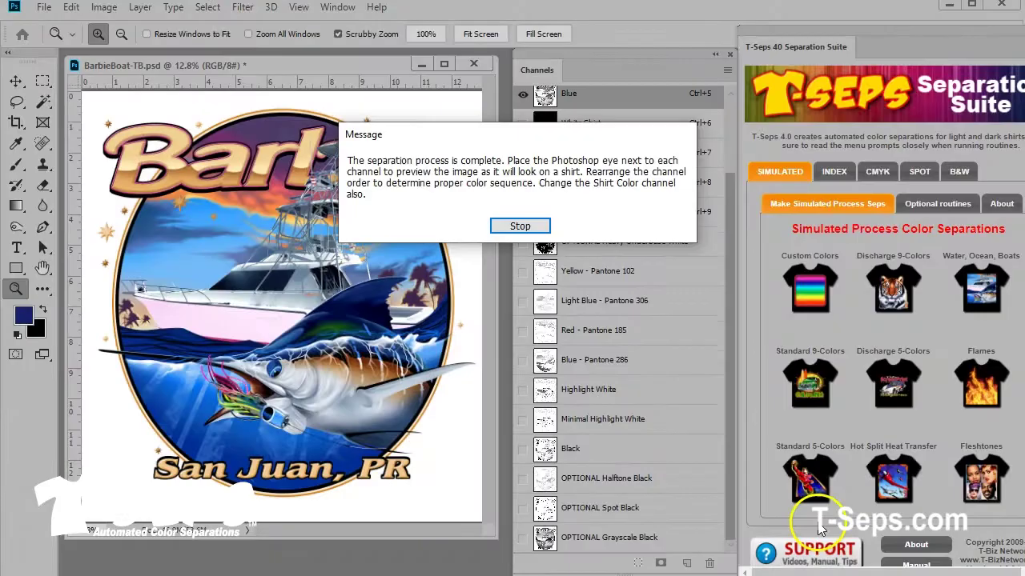
pyautogui.click(520, 227)
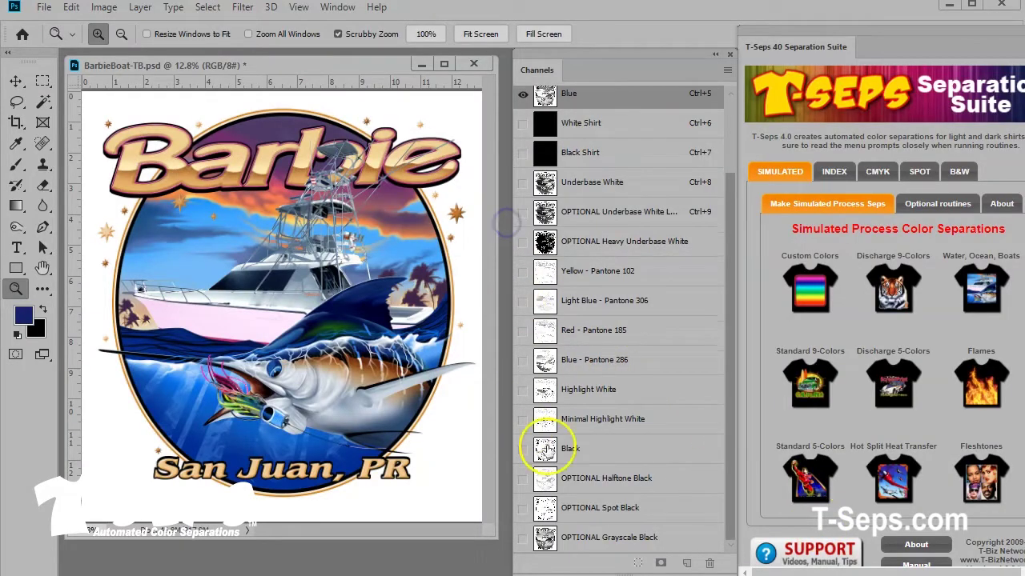
pyautogui.click(523, 152)
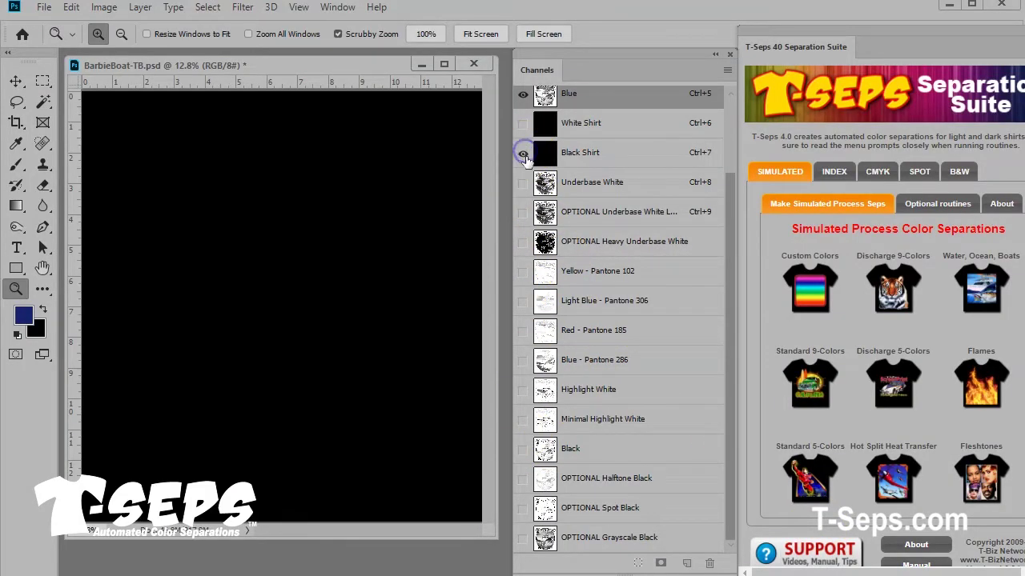
pyautogui.click(523, 211)
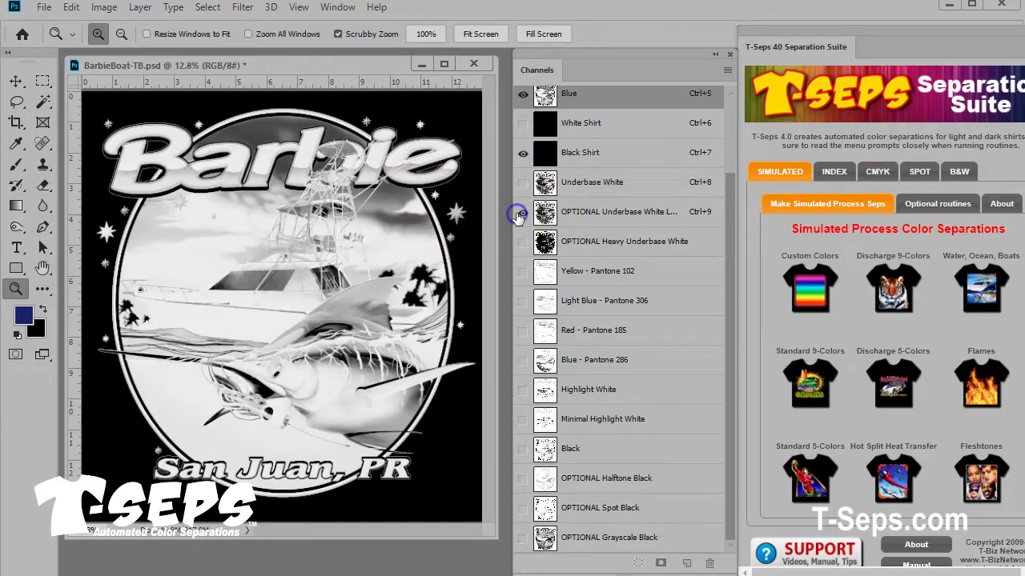
# Show the Yellow 102, Light Blue 306, Red 185, Blue 286 and Black plates in the preview.
pyautogui.click(523, 270)
pyautogui.click(523, 300)
pyautogui.click(523, 330)
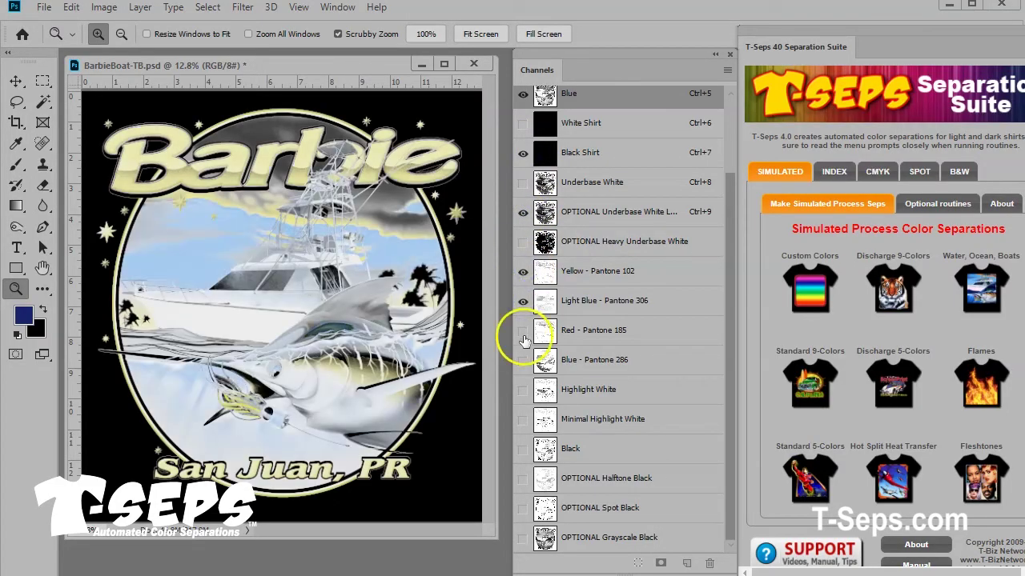
pyautogui.click(522, 359)
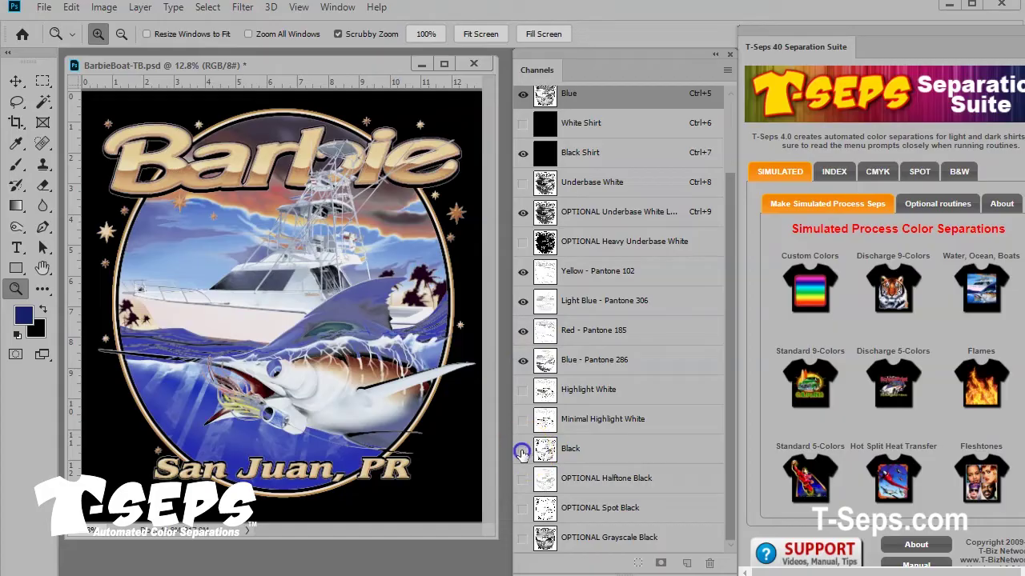
pyautogui.click(522, 449)
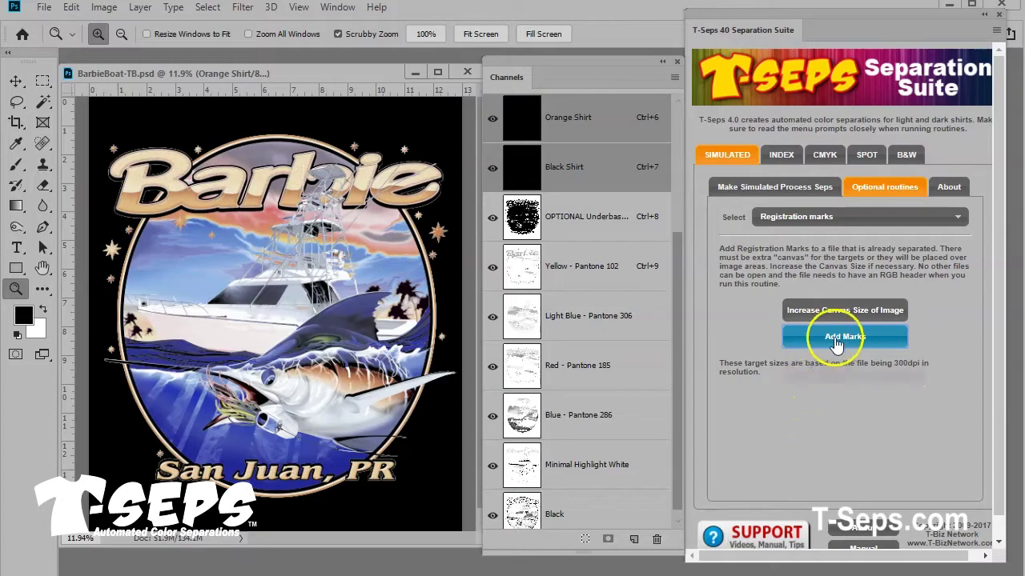
pyautogui.click(839, 337)
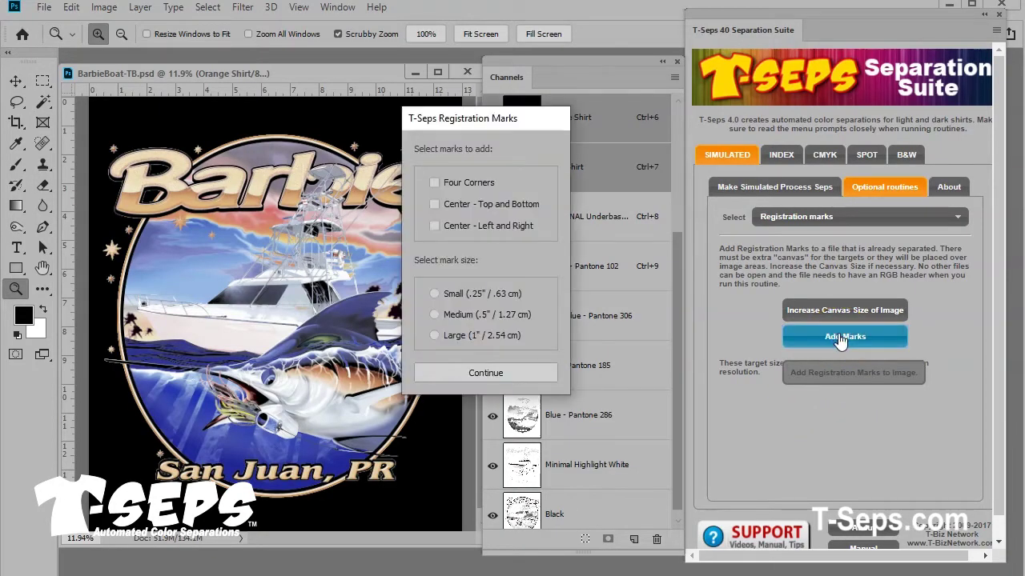
# Place Medium registration marks at the Four Corners and Center - Top and Bottom of every channel.
pyautogui.click(434, 204)
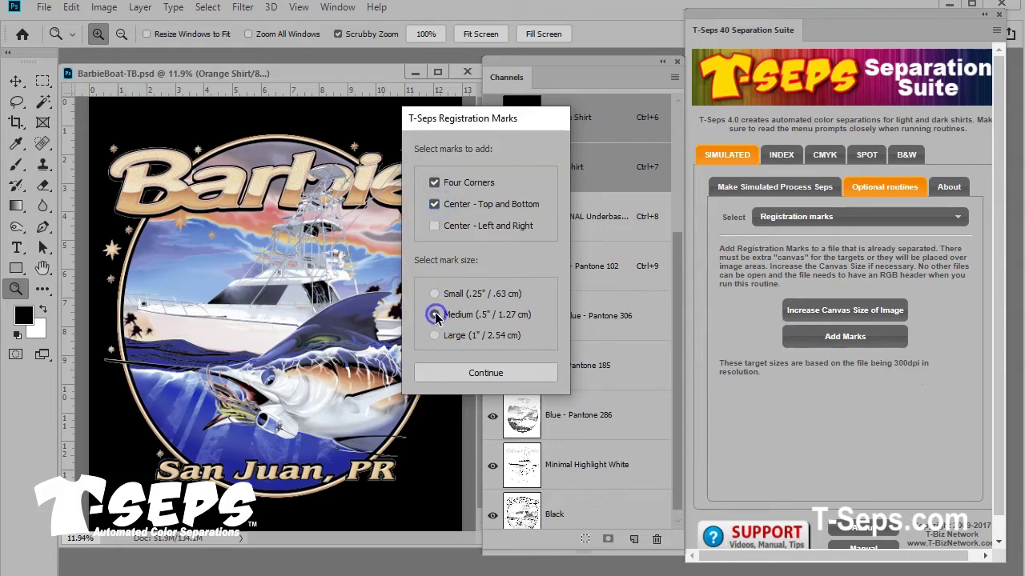
pyautogui.click(453, 372)
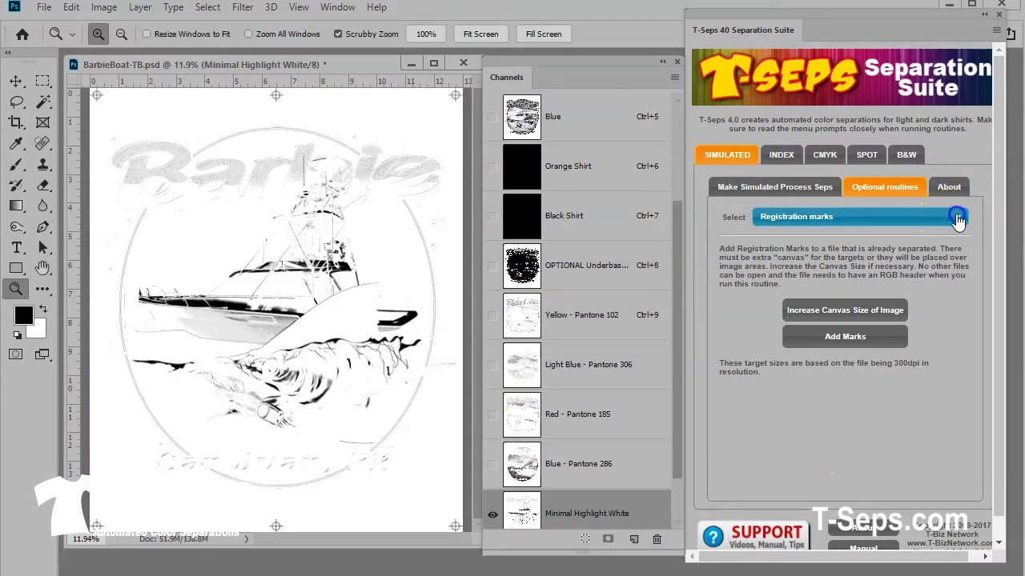
pyautogui.click(957, 217)
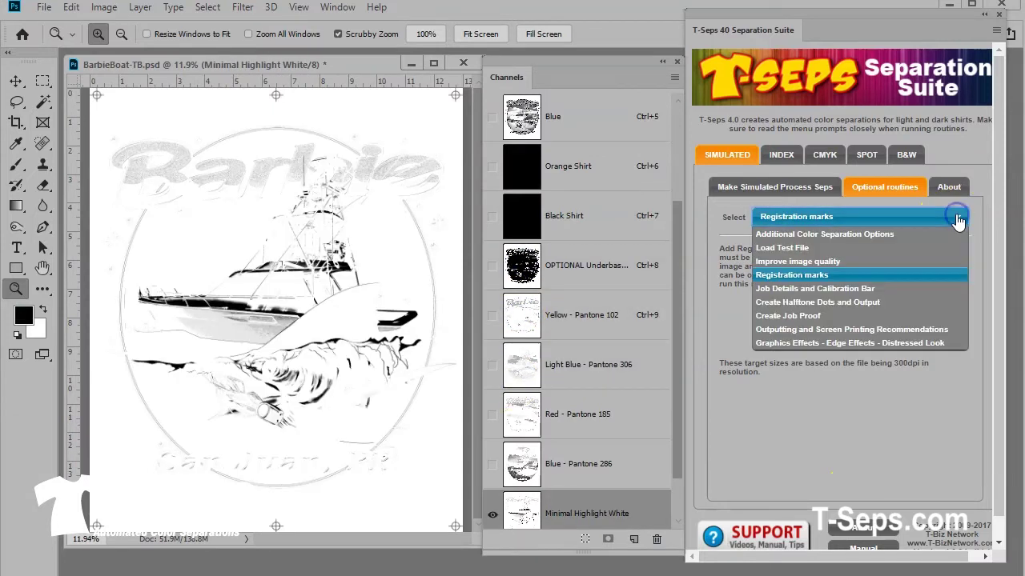
# Add Job Details with channel name, file name and a grayscale calibration bar to each channel.
pyautogui.click(820, 291)
pyautogui.click(832, 304)
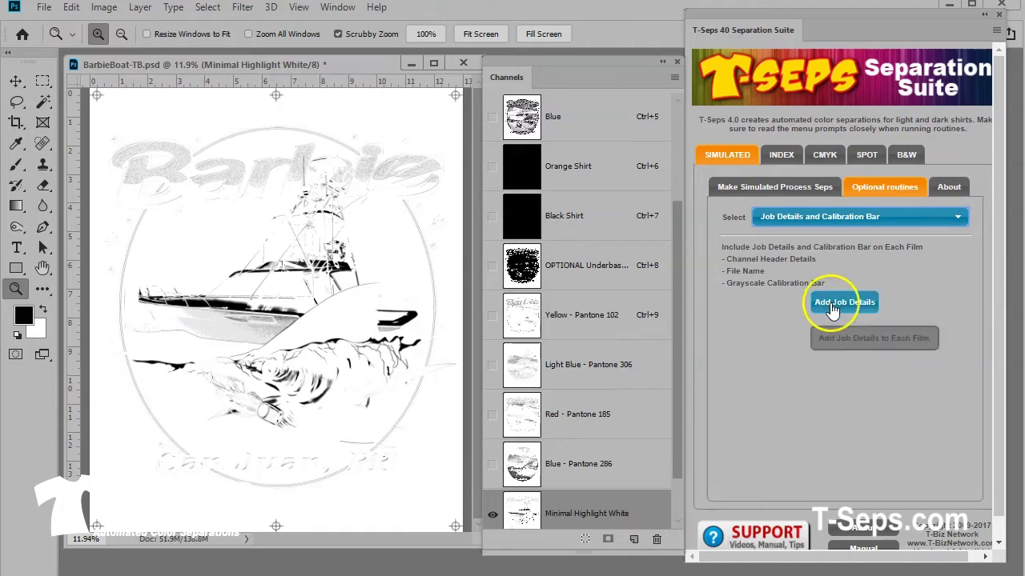
pyautogui.click(454, 239)
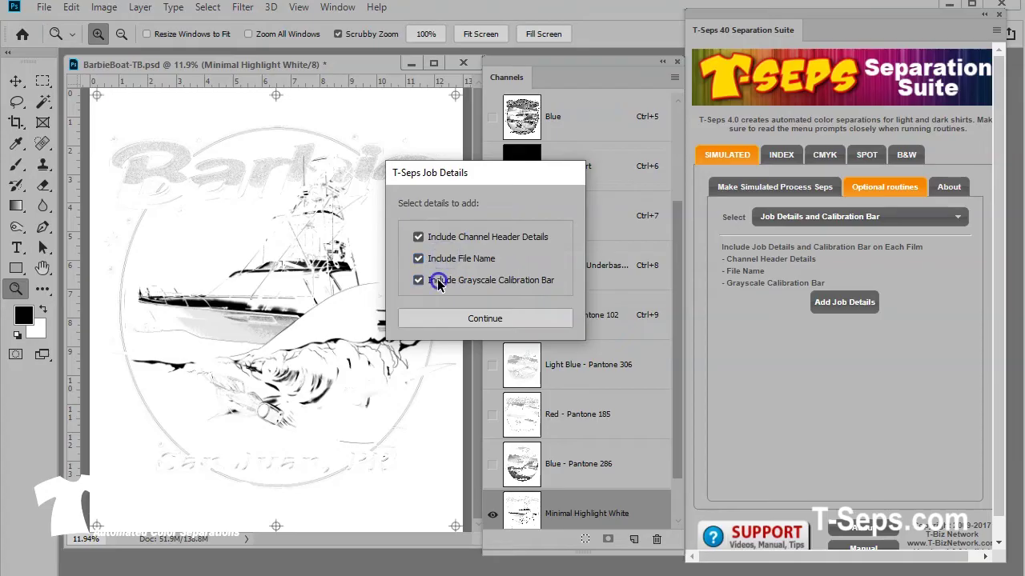
pyautogui.click(472, 319)
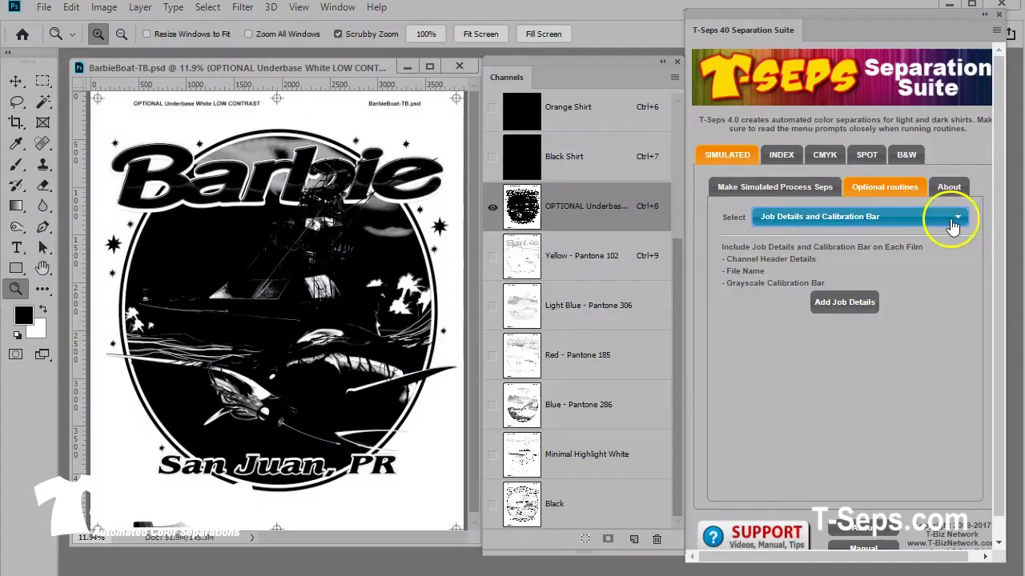
pyautogui.click(957, 218)
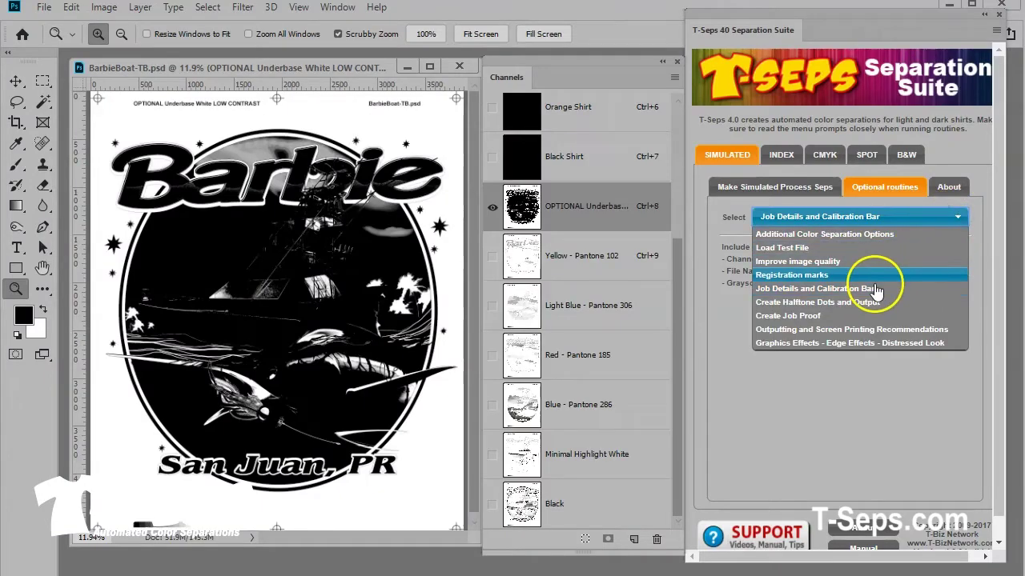
# Convert the separations to Round-dot 45 LPI, 25° halftones in channels of a copied document.
pyautogui.click(853, 302)
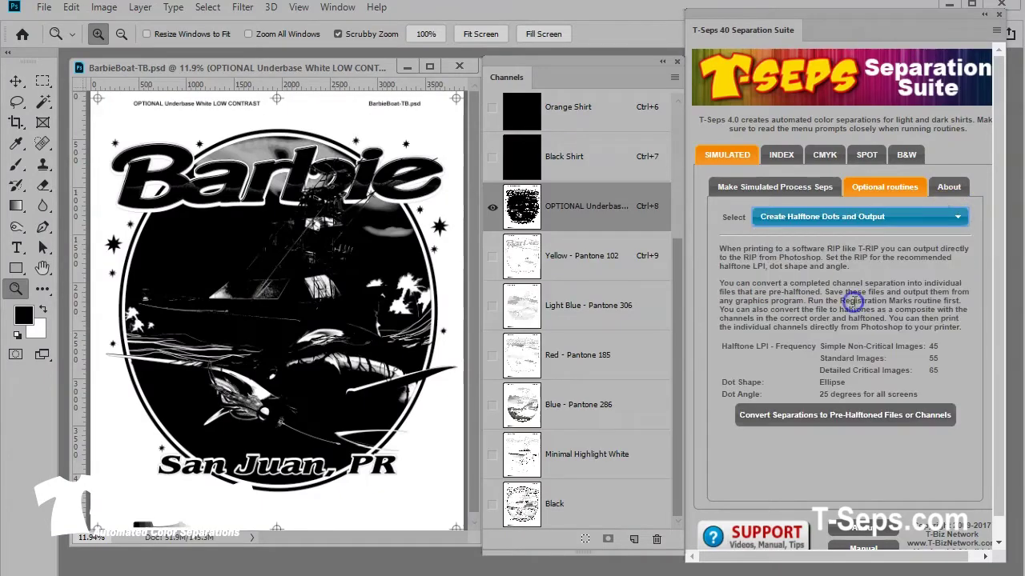
pyautogui.click(858, 415)
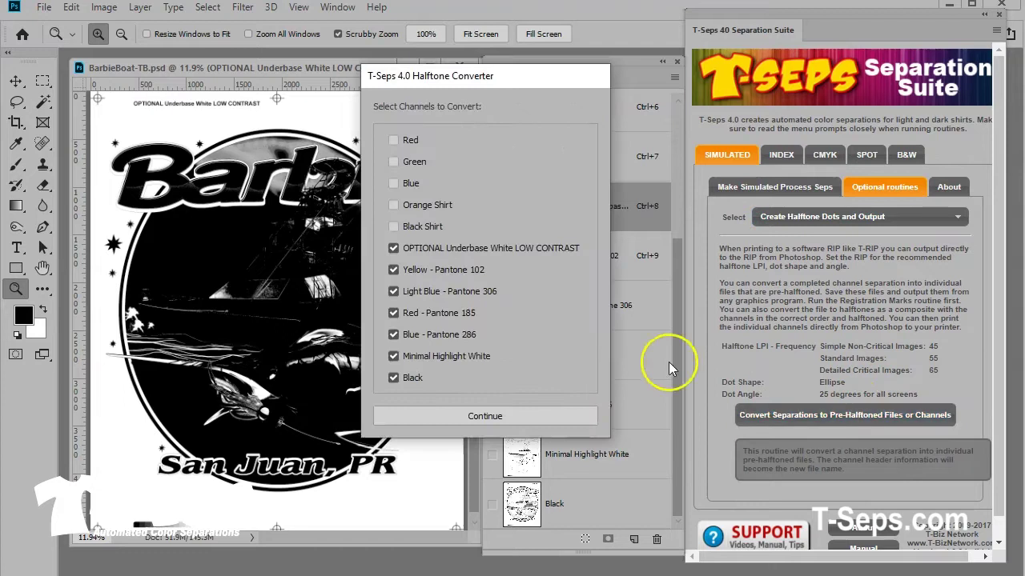
pyautogui.click(446, 417)
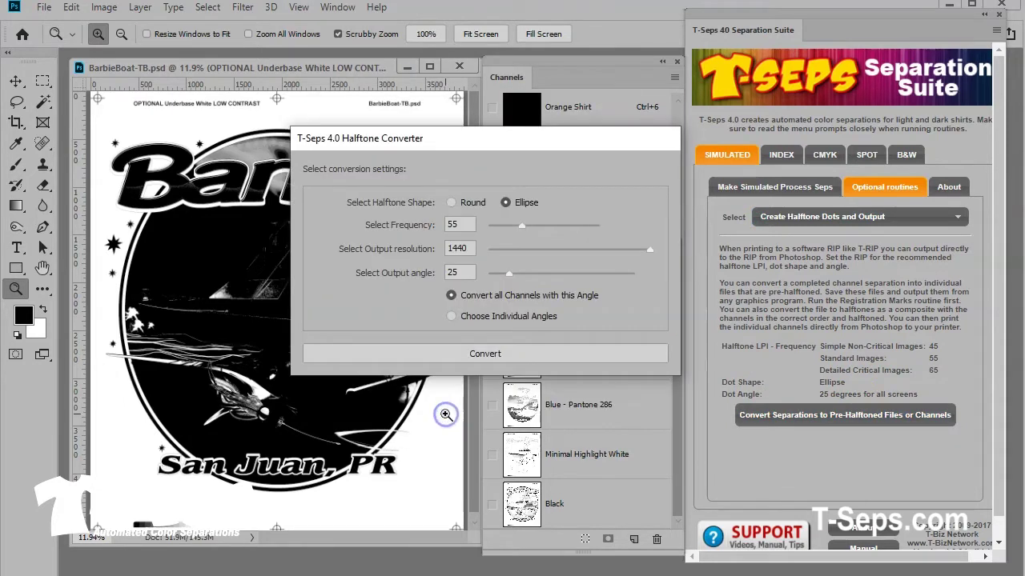
pyautogui.moveTo(461, 224); pyautogui.dragTo(399, 231)
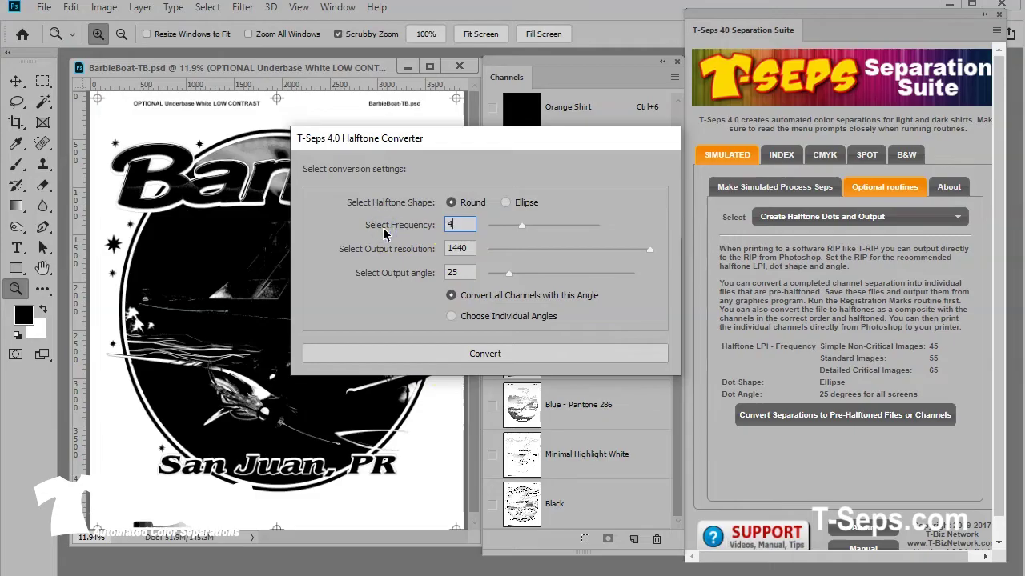
pyautogui.click(484, 355)
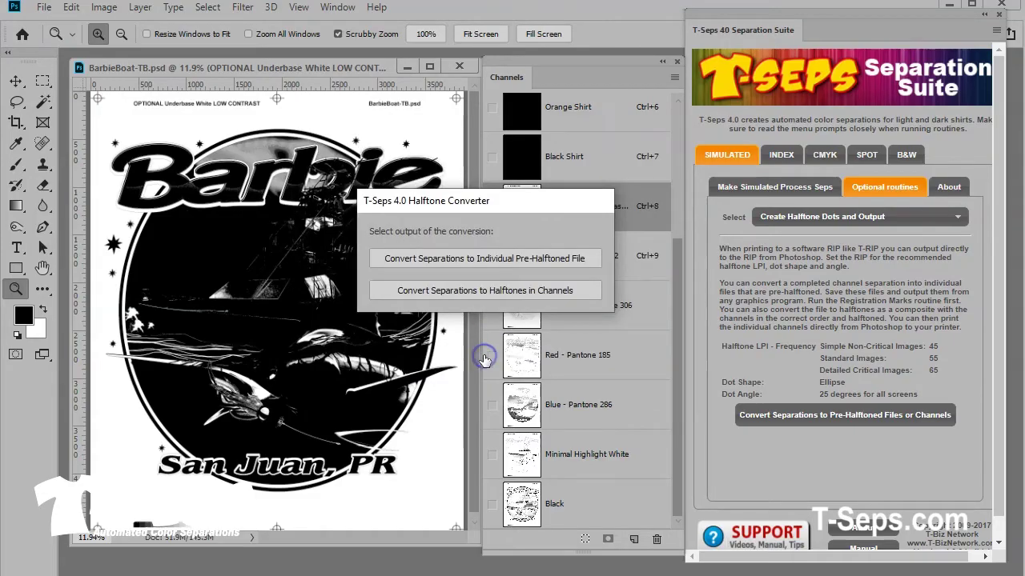
pyautogui.click(481, 293)
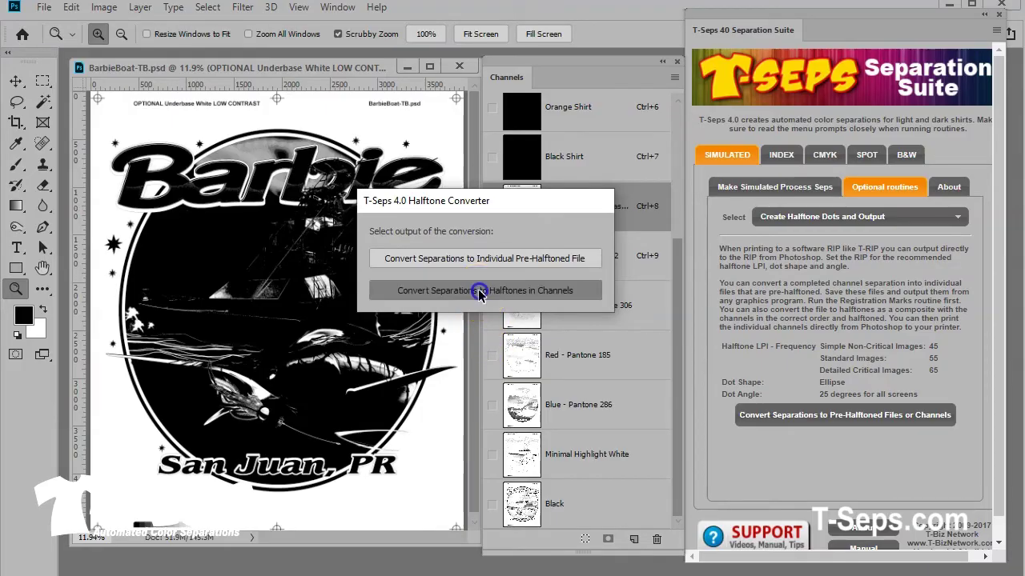
pyautogui.moveTo(222, 228); pyautogui.dragTo(427, 477)
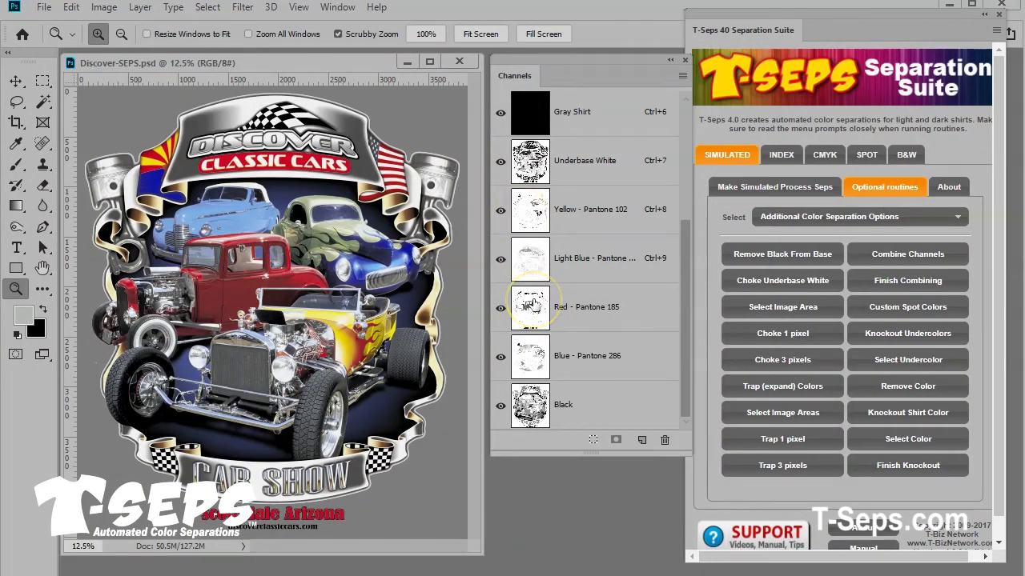
# Use Image > Adjustments > Curves to pull down the Red - Pantone 185 channel's curve.
pyautogui.click(536, 304)
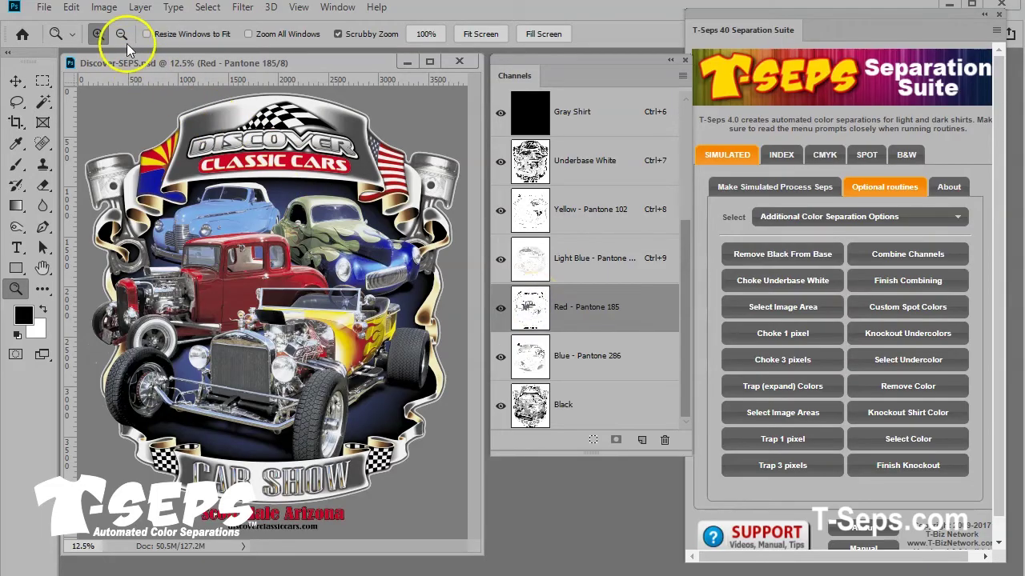
pyautogui.click(104, 7)
pyautogui.moveTo(118, 53)
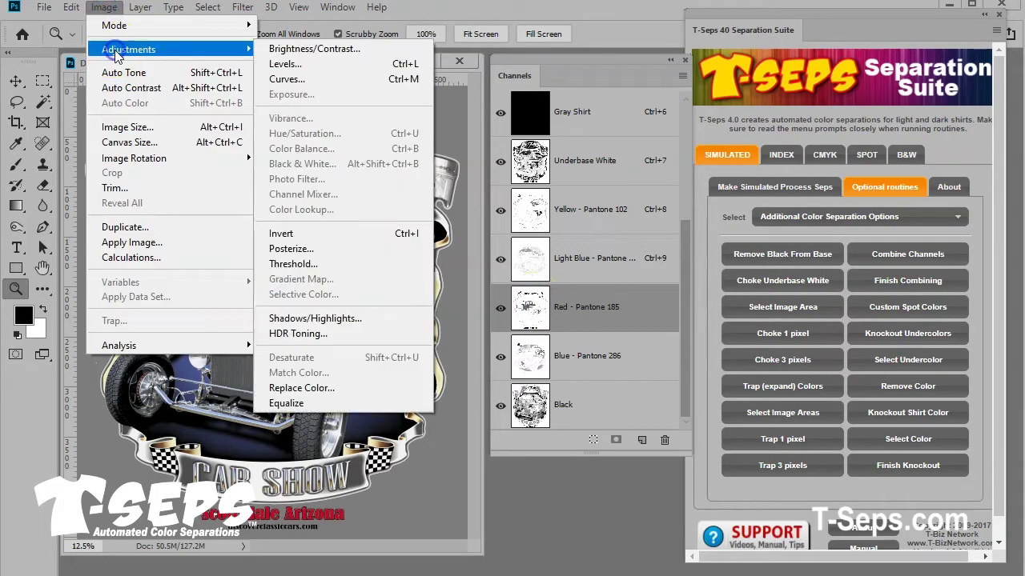
pyautogui.click(311, 77)
pyautogui.moveTo(611, 103); pyautogui.dragTo(697, 153)
pyautogui.click(654, 331)
pyautogui.moveTo(654, 331); pyautogui.dragTo(678, 362)
# Accept the Curves change and run the CMYK tab's RGB To CMYK shirt separation on the Nutcracker.
pyautogui.click(953, 190)
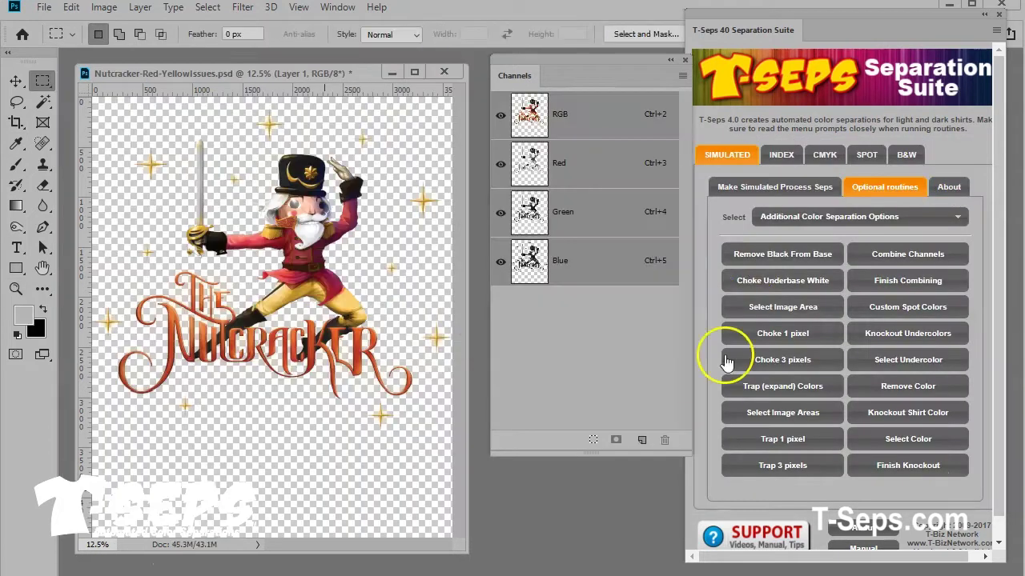
pyautogui.click(816, 160)
pyautogui.click(845, 367)
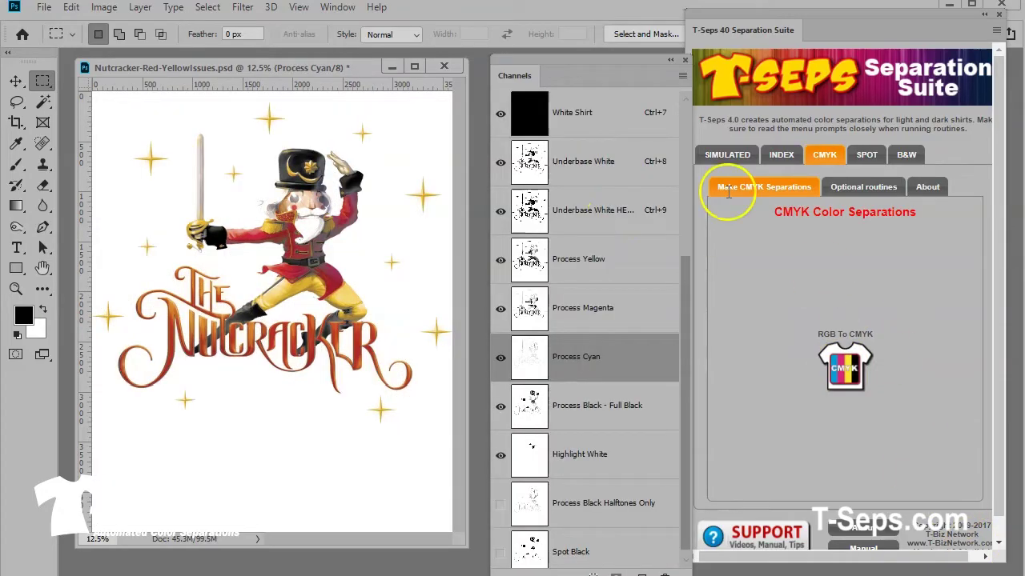
pyautogui.doubleClick(530, 115)
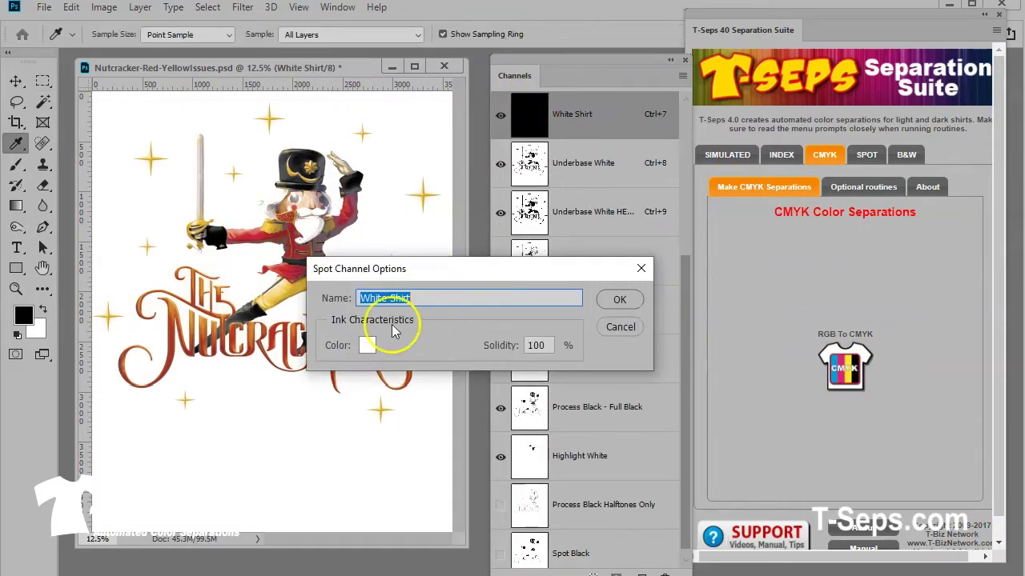
# Recolour the White Shirt channel dark grey and rename it 'Dark Shirt'.
pyautogui.click(366, 345)
pyautogui.click(349, 434)
pyautogui.moveTo(349, 434); pyautogui.dragTo(330, 515)
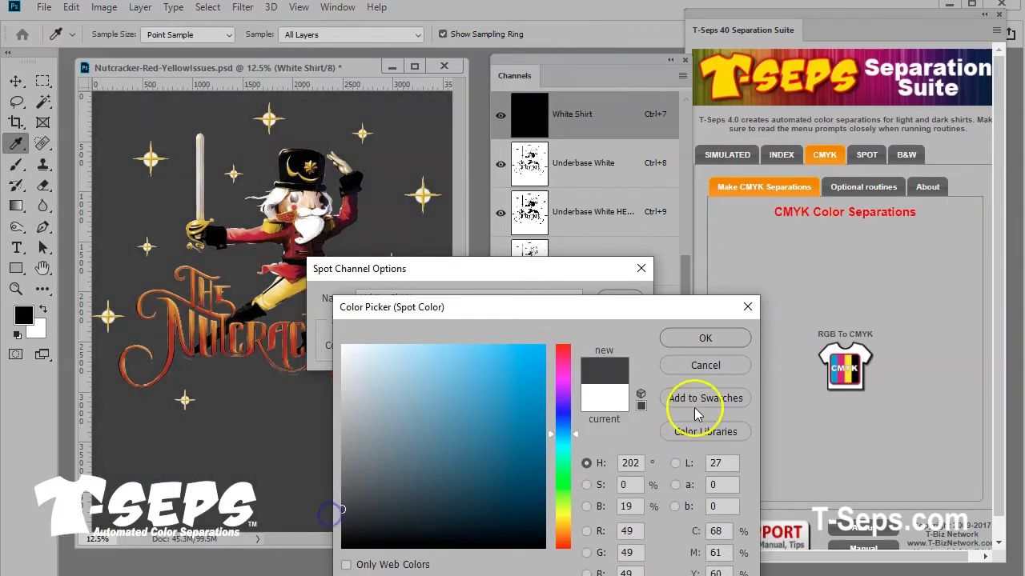
pyautogui.click(705, 338)
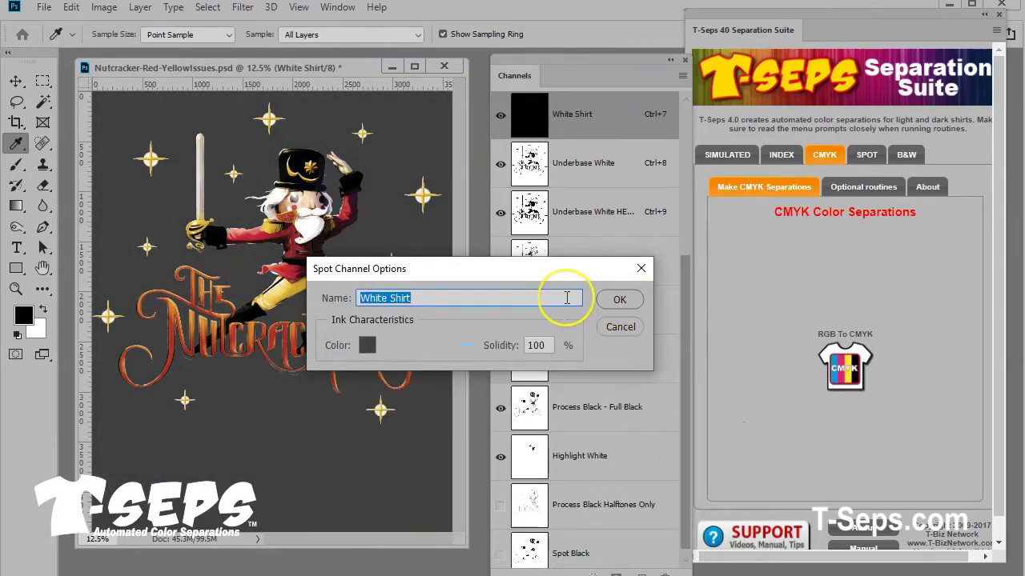
pyautogui.write('Dark Shir')
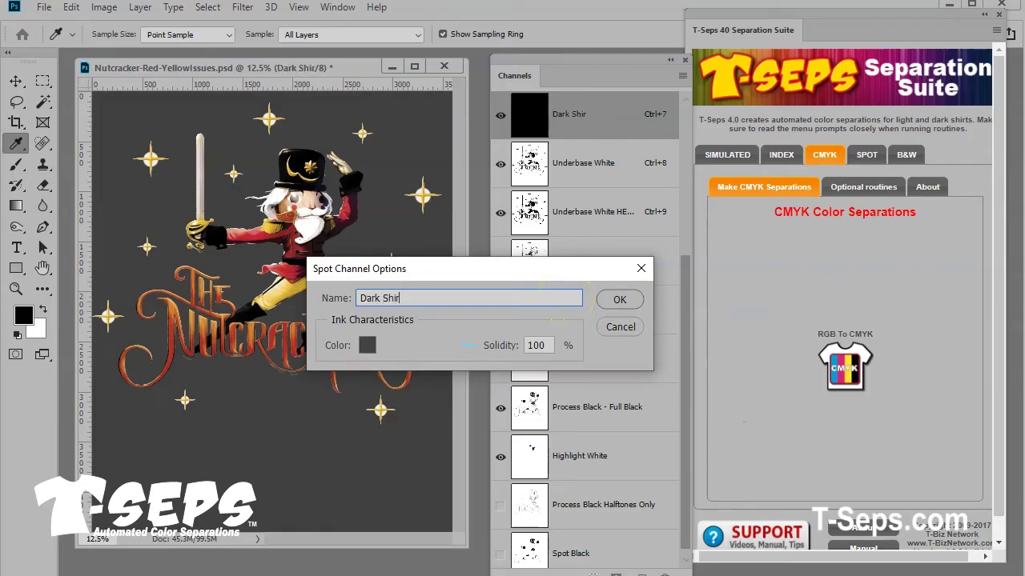
pyautogui.write('t')
pyautogui.press('Return')
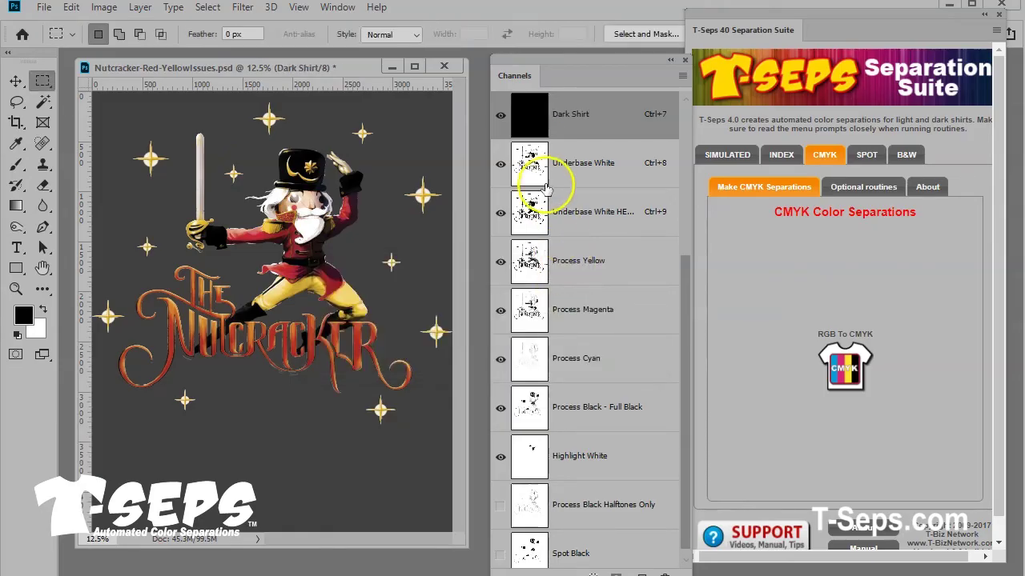
# Toggle the Underbase White channels and show the Blue, Red, Black and Highlight channels in the preview.
pyautogui.click(496, 212)
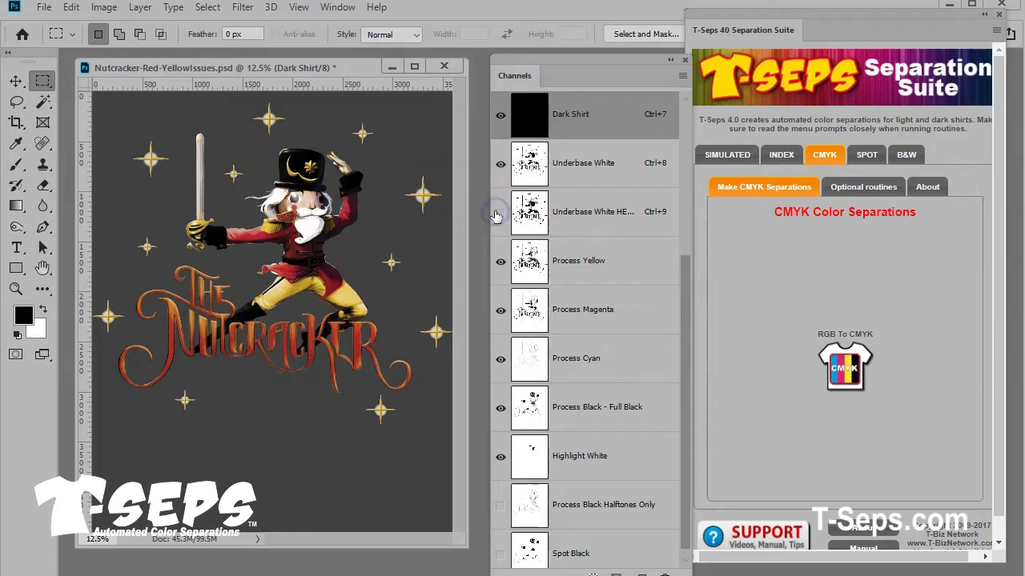
pyautogui.click(495, 213)
pyautogui.click(499, 163)
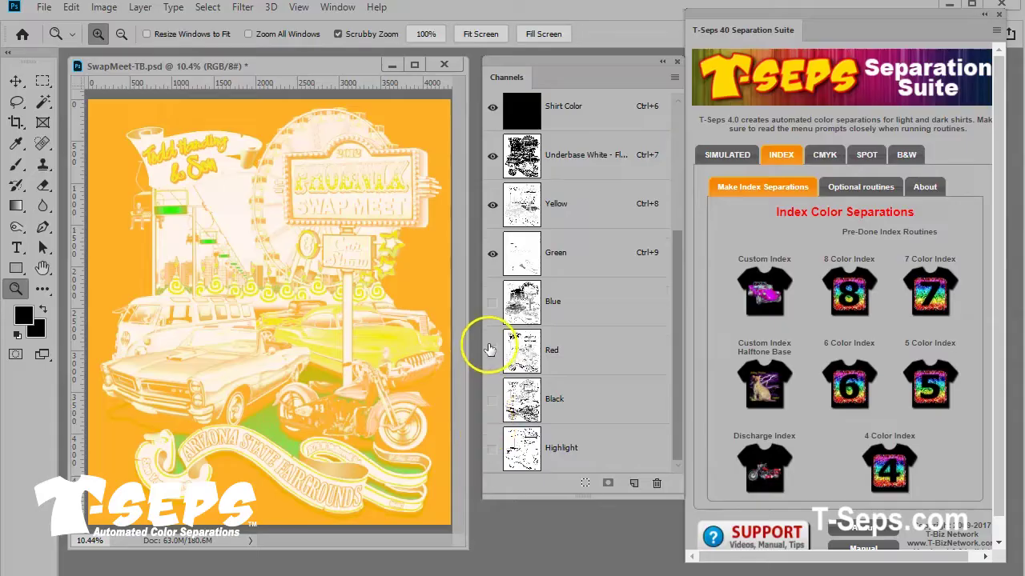
pyautogui.click(492, 302)
pyautogui.click(493, 352)
pyautogui.click(492, 400)
pyautogui.click(490, 448)
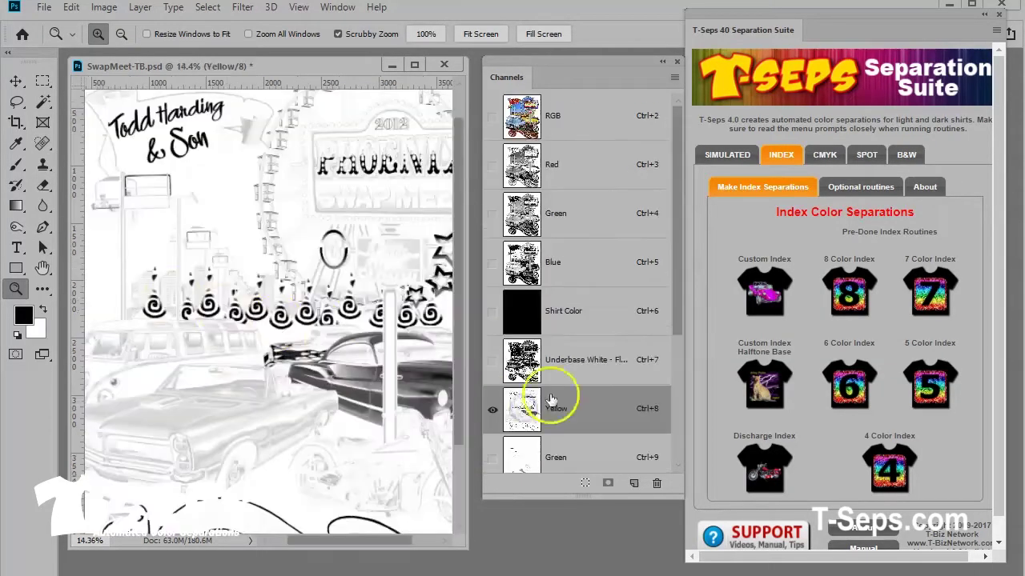
pyautogui.click(161, 288)
pyautogui.moveTo(161, 288); pyautogui.dragTo(317, 422)
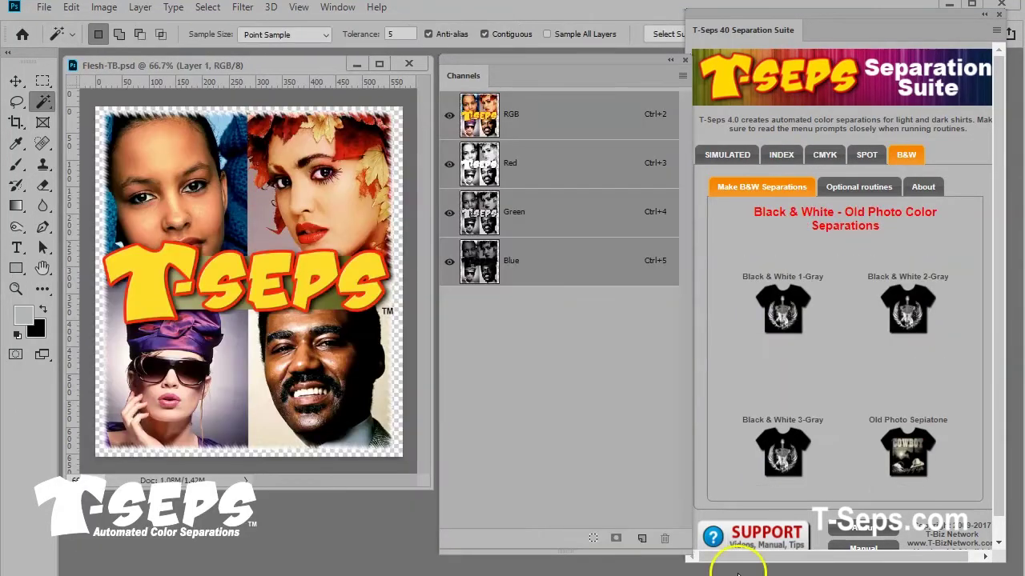
# Run Black & White 2-Gray and show its Underbase, Dark Gray 432, Gray 421, Black and Highlight White channels.
pyautogui.click(909, 304)
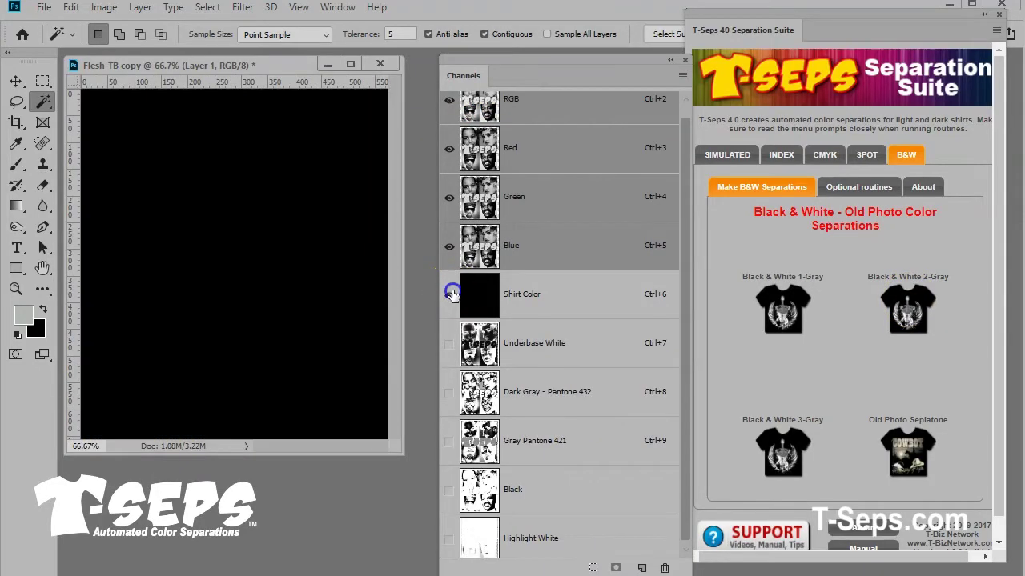
pyautogui.click(449, 342)
pyautogui.click(448, 391)
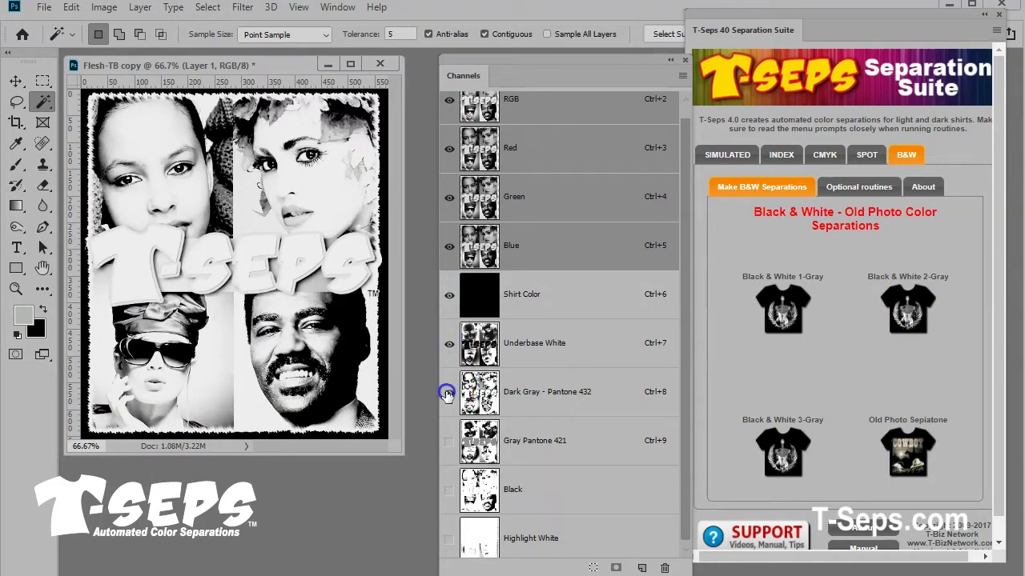
pyautogui.click(448, 440)
pyautogui.click(448, 489)
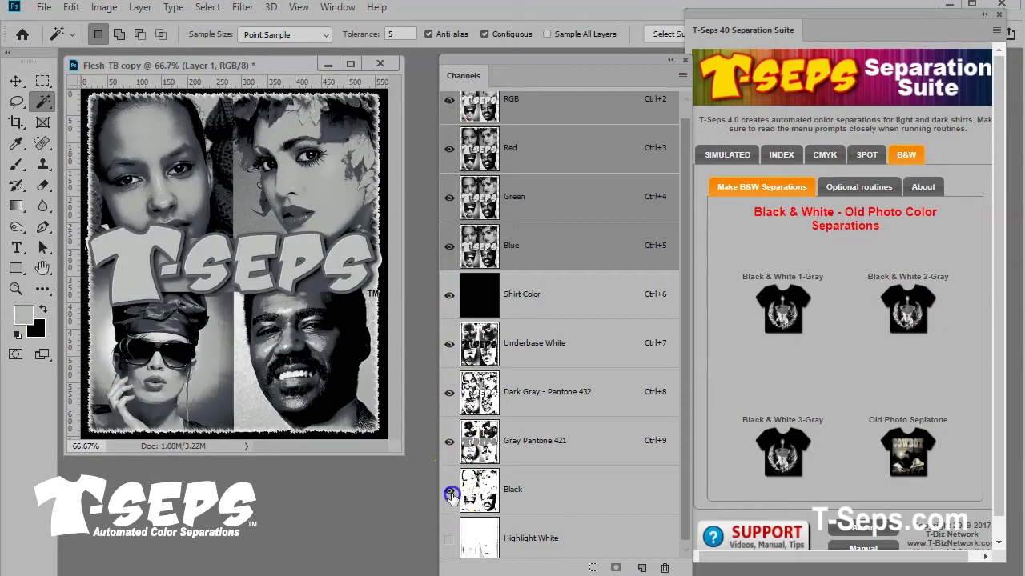
pyautogui.click(448, 538)
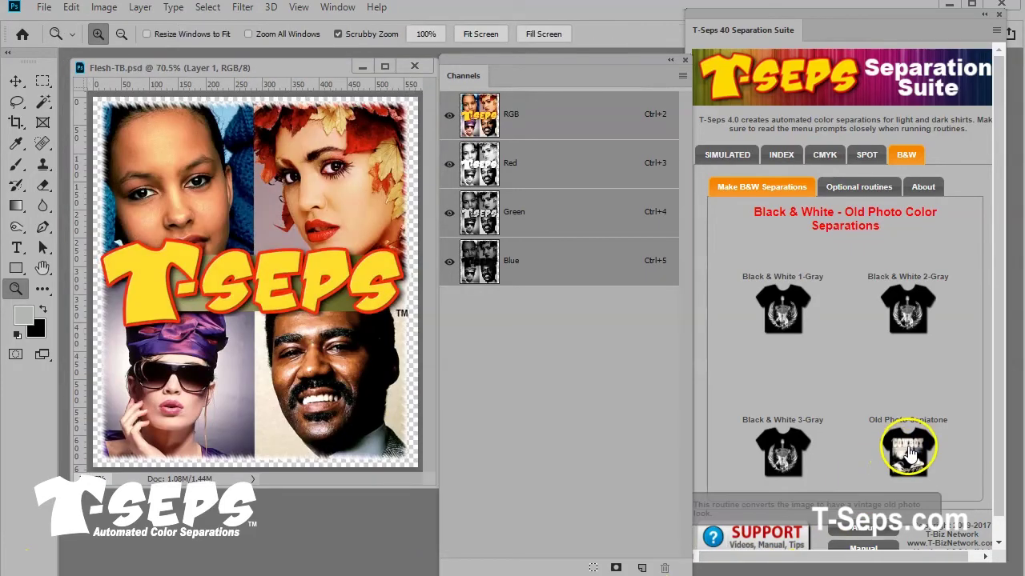
pyautogui.click(910, 453)
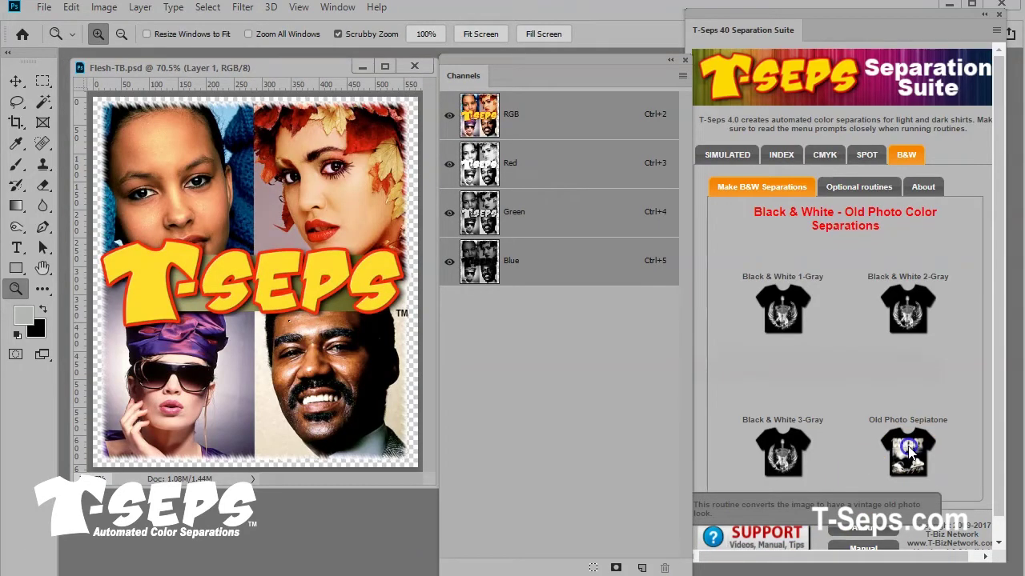
pyautogui.click(450, 212)
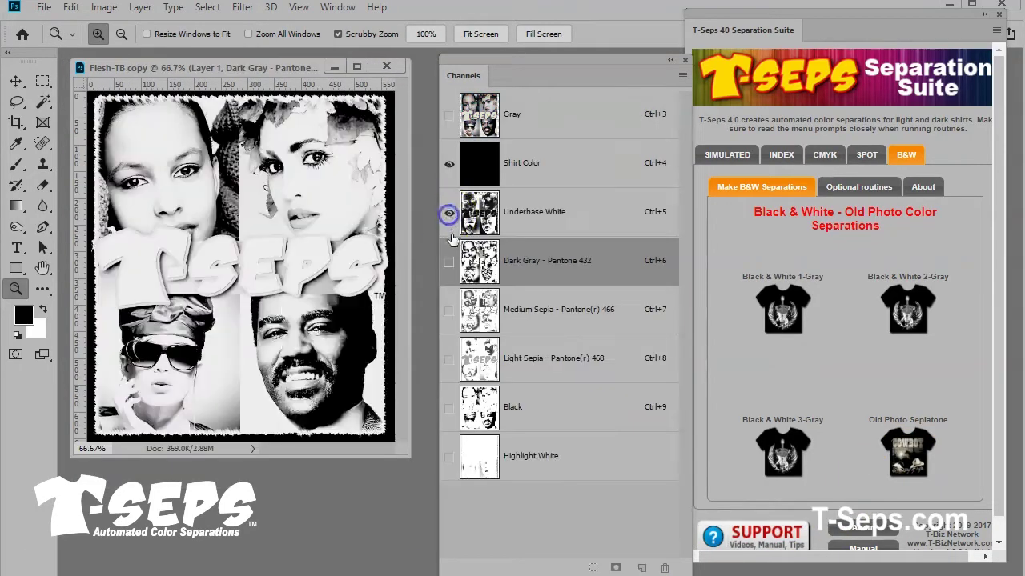
# Show the Dark Gray, Medium Sepia, Light Sepia, Black and Highlight White sepiatone channels.
pyautogui.click(448, 261)
pyautogui.click(448, 310)
pyautogui.click(449, 360)
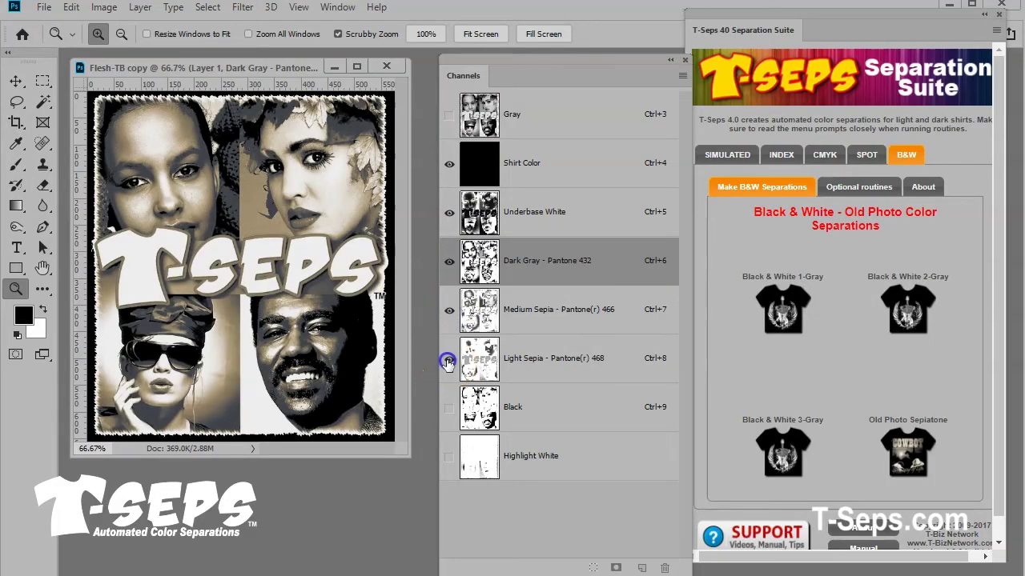
pyautogui.click(449, 408)
pyautogui.click(449, 456)
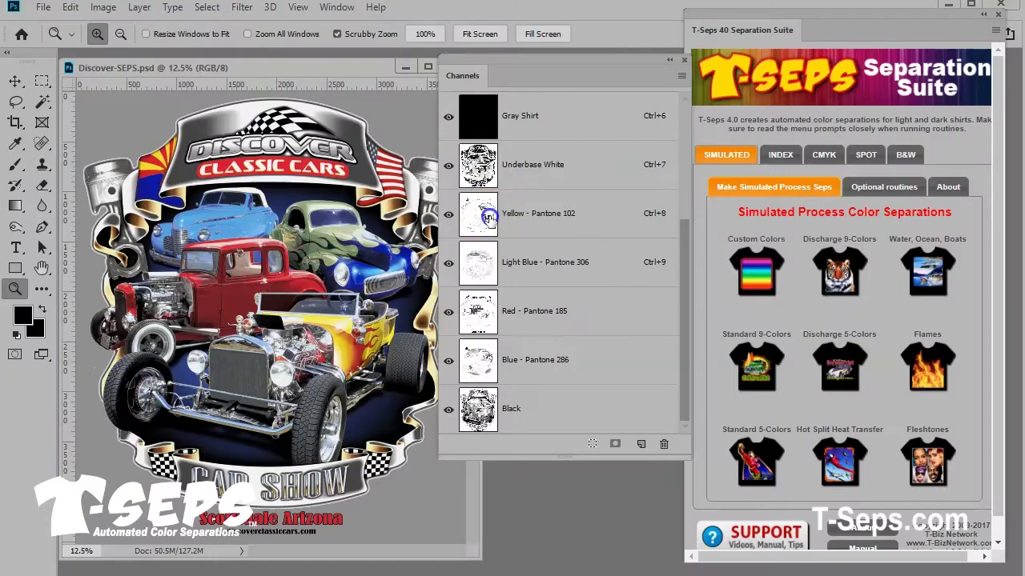
# Inspect and cancel the Yellow 102, Red 185 and Underbase White spot channel options.
pyautogui.doubleClick(489, 217)
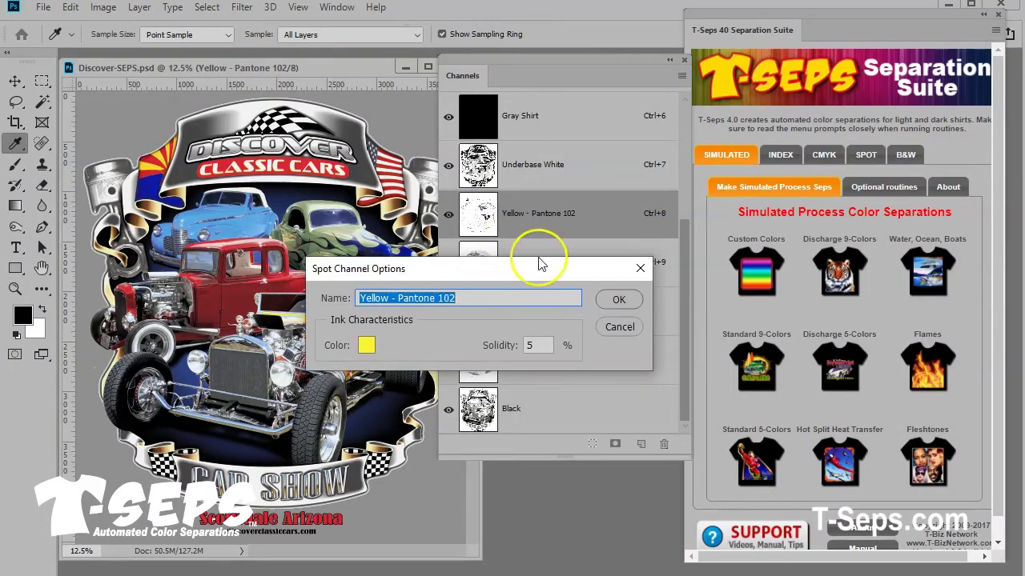
pyautogui.click(619, 326)
pyautogui.press('z')
pyautogui.doubleClick(477, 318)
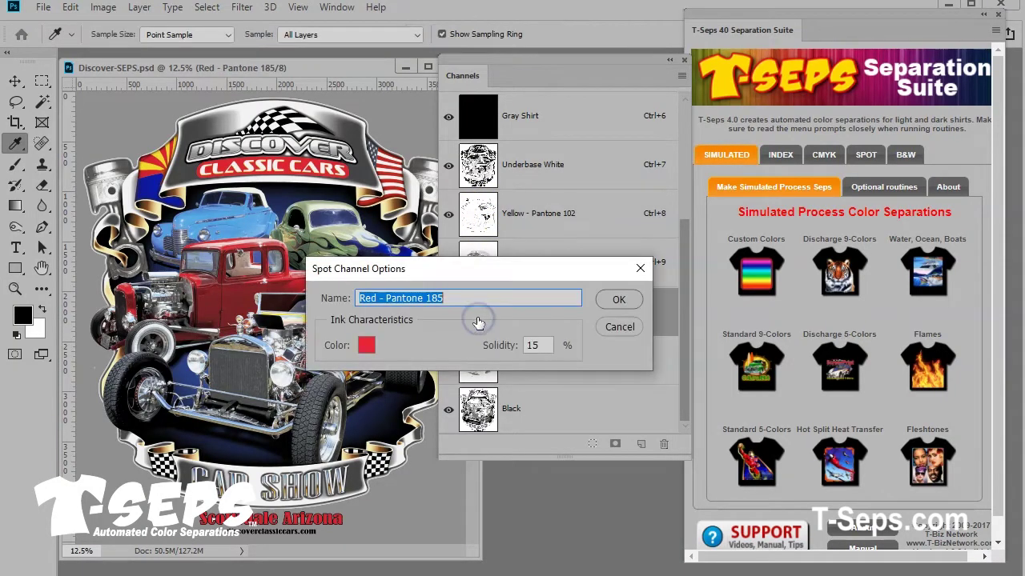
pyautogui.click(618, 328)
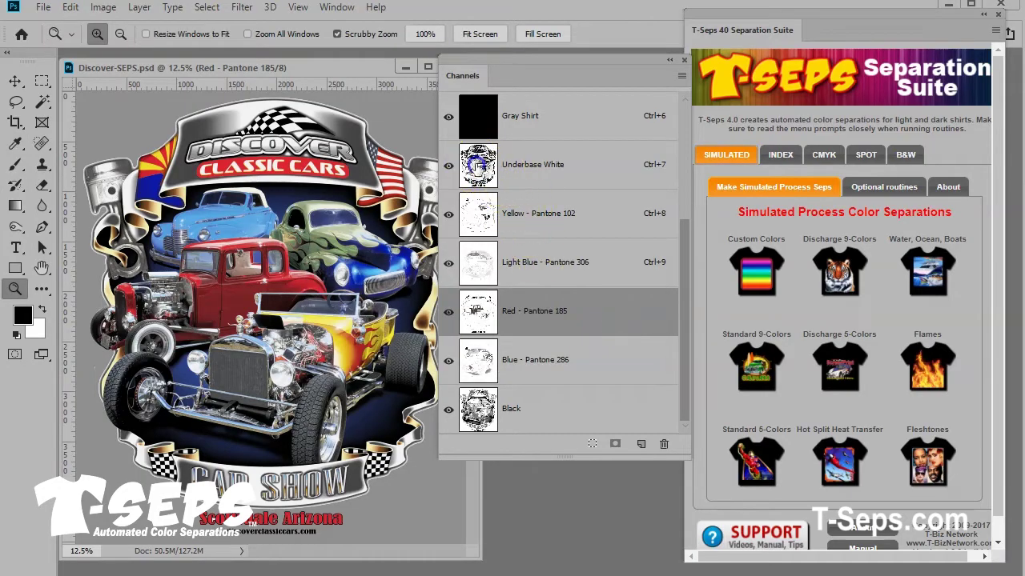
pyautogui.doubleClick(478, 167)
pyautogui.click(619, 327)
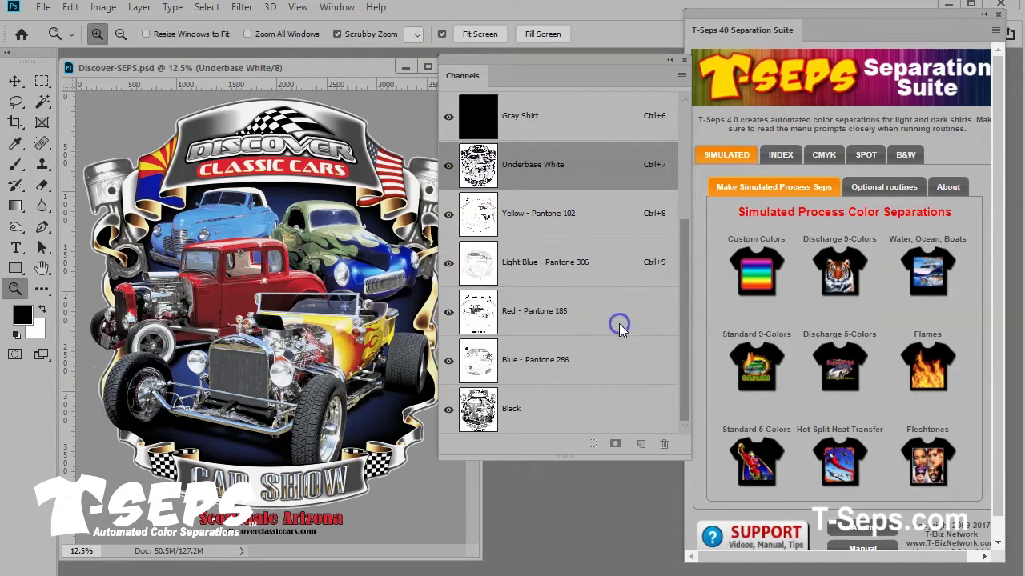
pyautogui.hotkey('ctrl', 'shift', 'k')
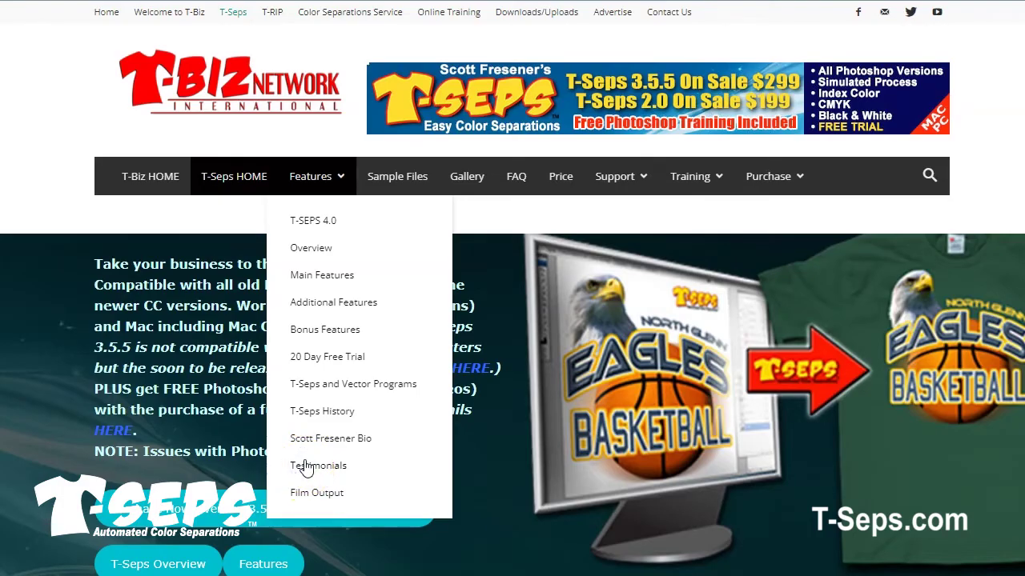
# Scroll down the T-Seps & FastFilms Testimonials page to read the customer testimonials.
pyautogui.scroll(-2, 464, 361)
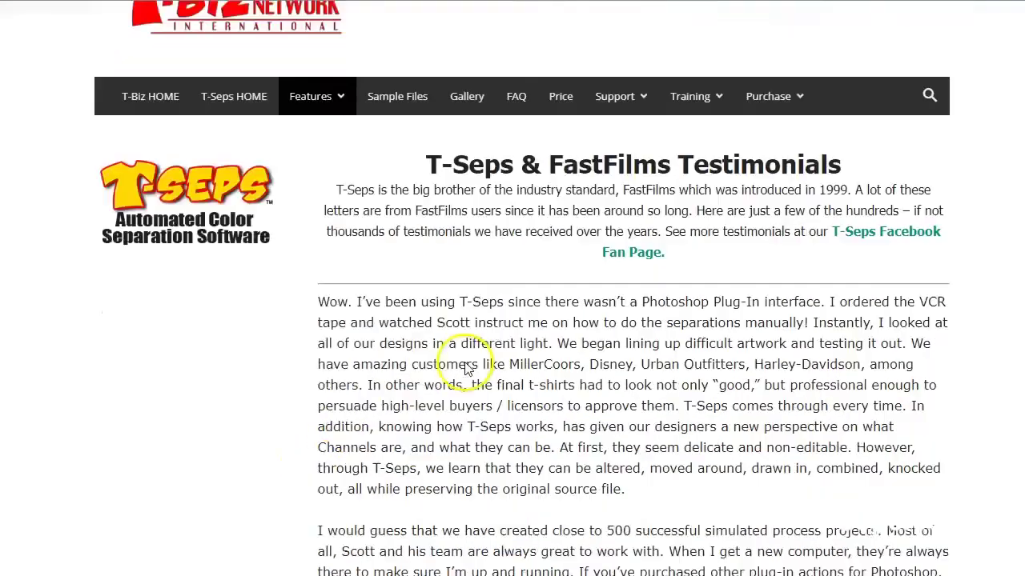
pyautogui.scroll(-9, 467, 361)
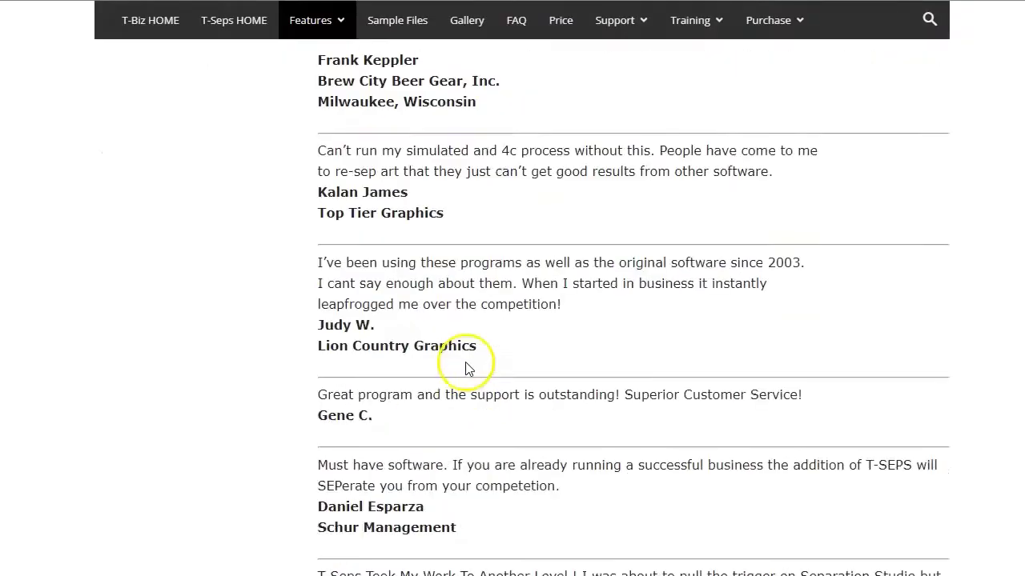